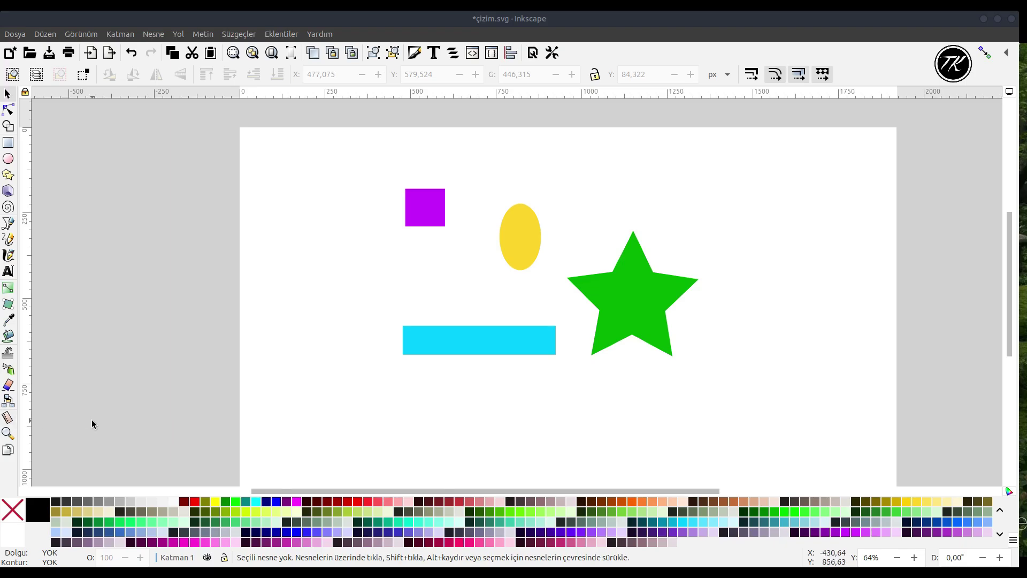
Step: Switch to the Measure tool to show live measurements of the square, ellipse and star
click(9, 420)
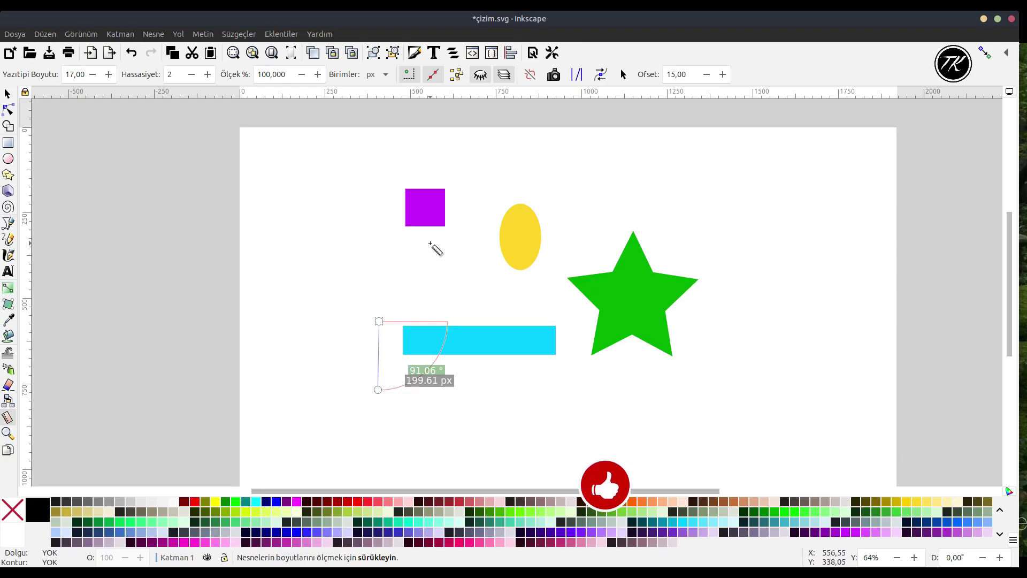
mouse_move(425, 207)
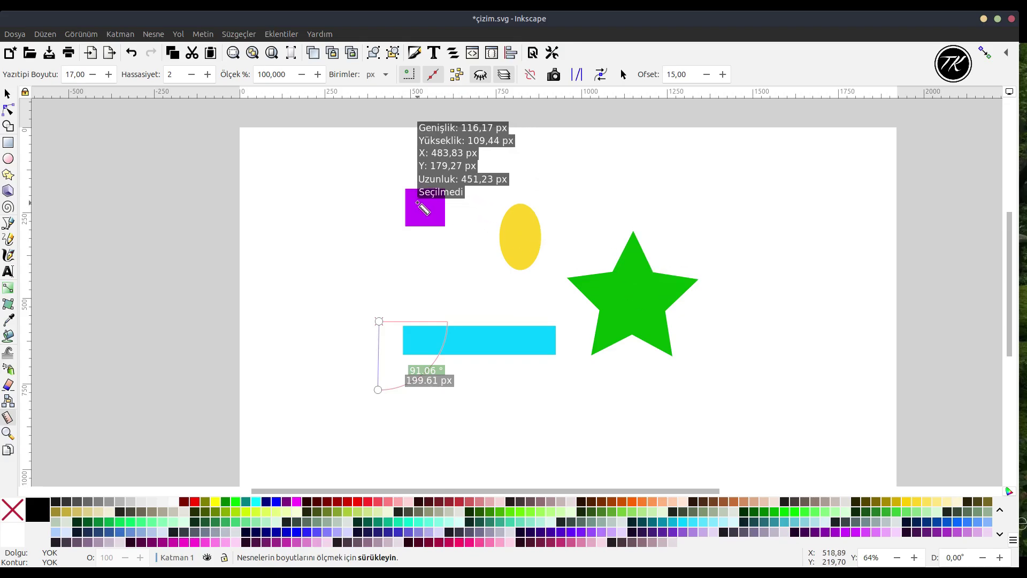
Step: Measure from the purple square to the star's centre (702.87 px, 25.22°) and zoom in
mouse_move(417, 202)
mouse_down()
mouse_move(632, 315)
mouse_move(636, 306)
mouse_up()
mouse_move(635, 305)
mouse_move(613, 278)
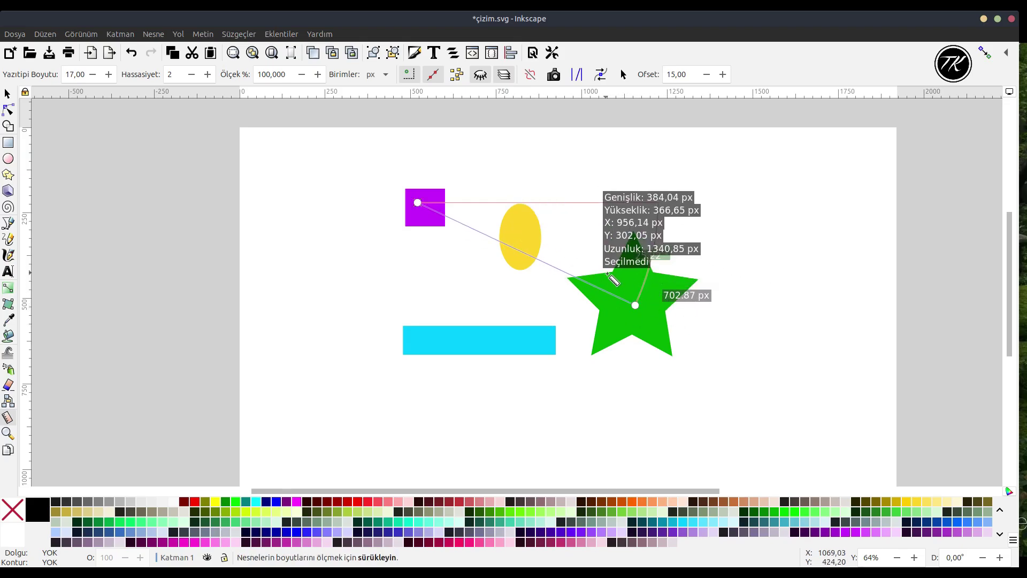
scroll(609, 275, up, 1)
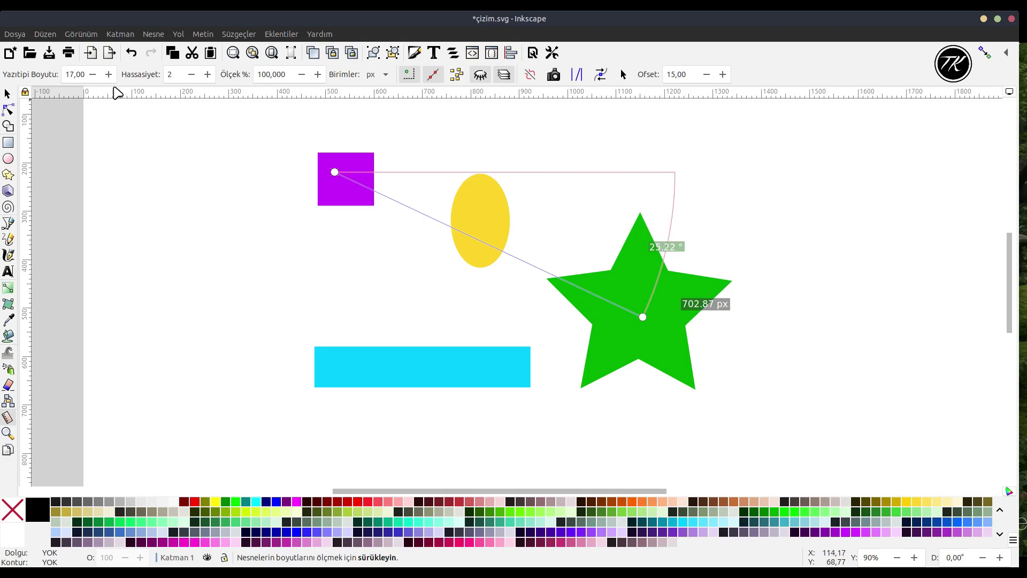
Step: Set measure labels to font size 19, precision 3, px units, and measure all crossed objects
click(93, 75)
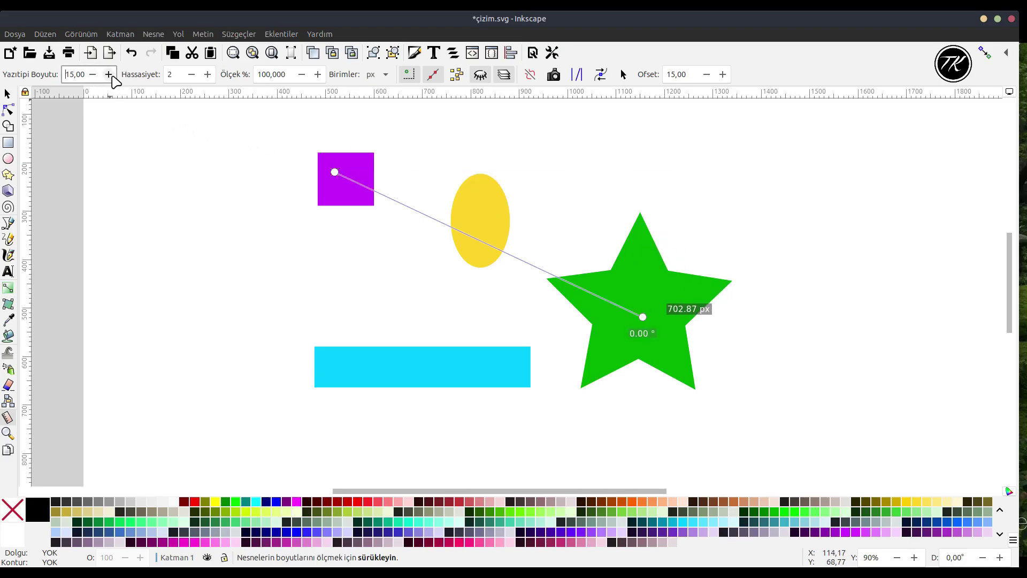
click(109, 74)
click(110, 75)
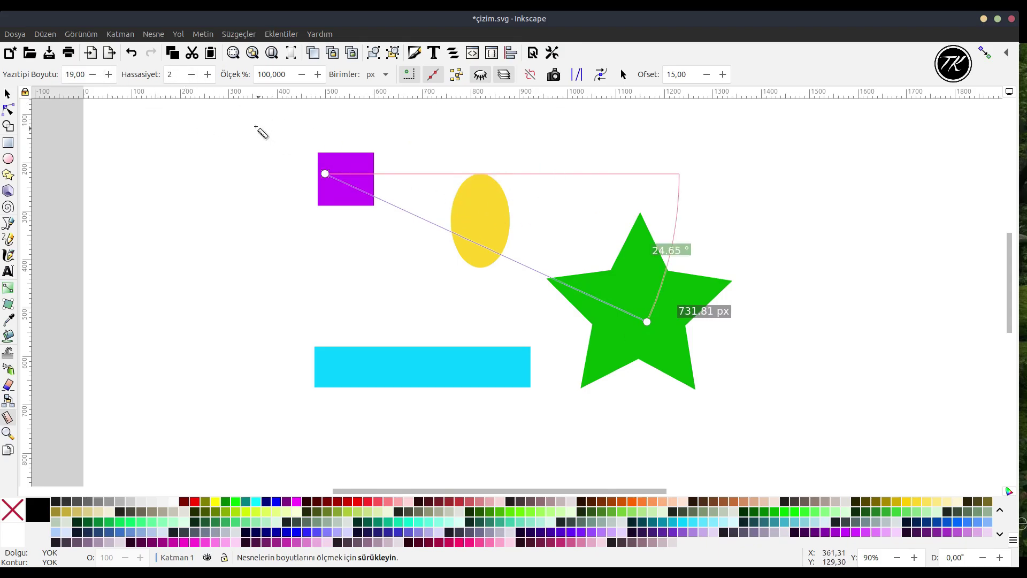
click(207, 75)
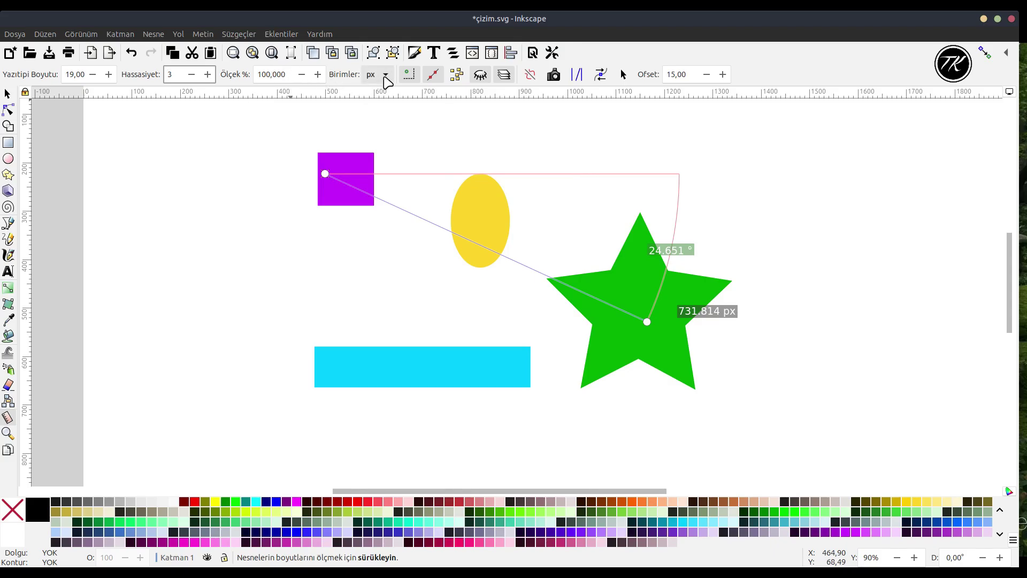
click(384, 76)
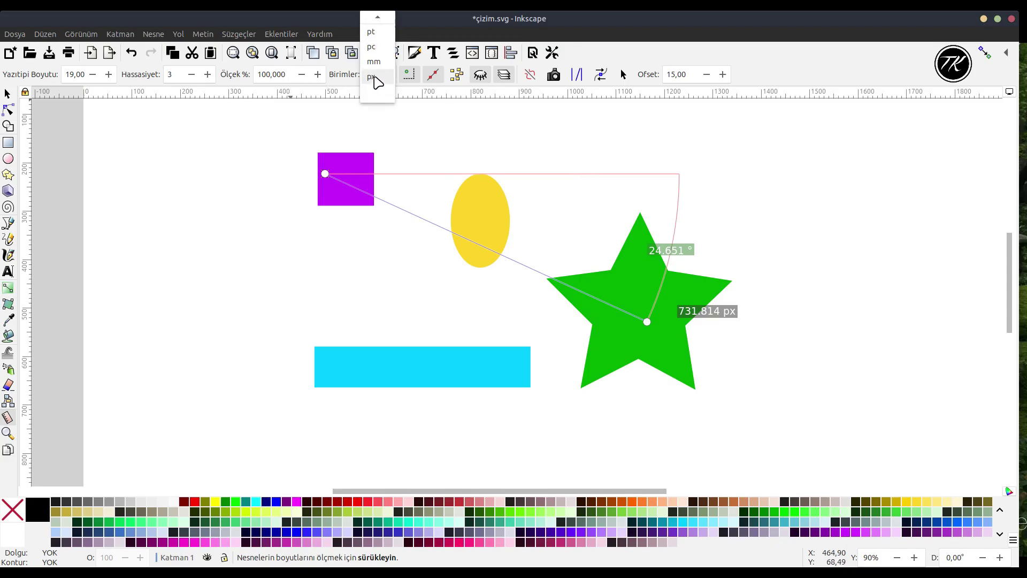
click(426, 146)
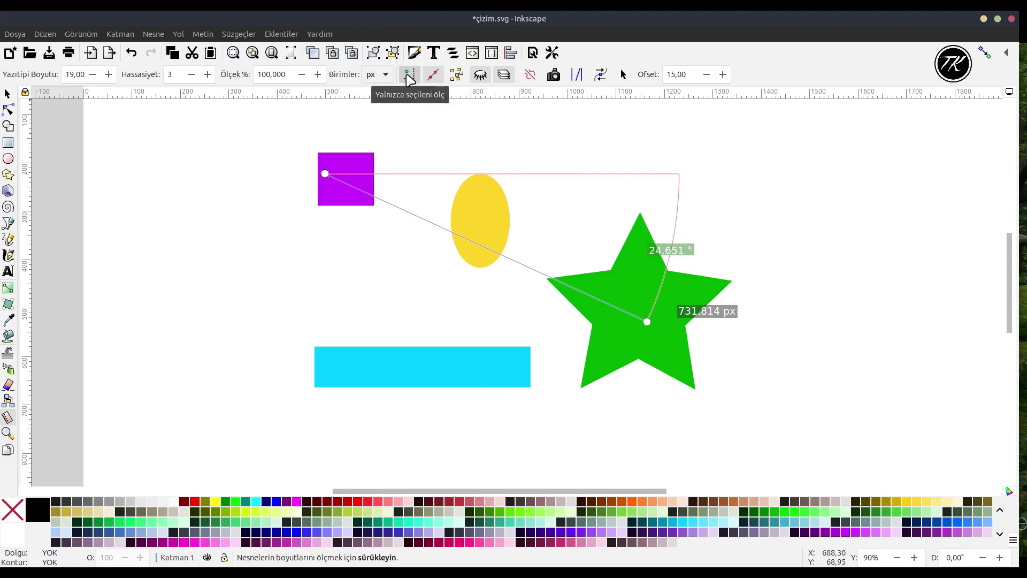
click(408, 77)
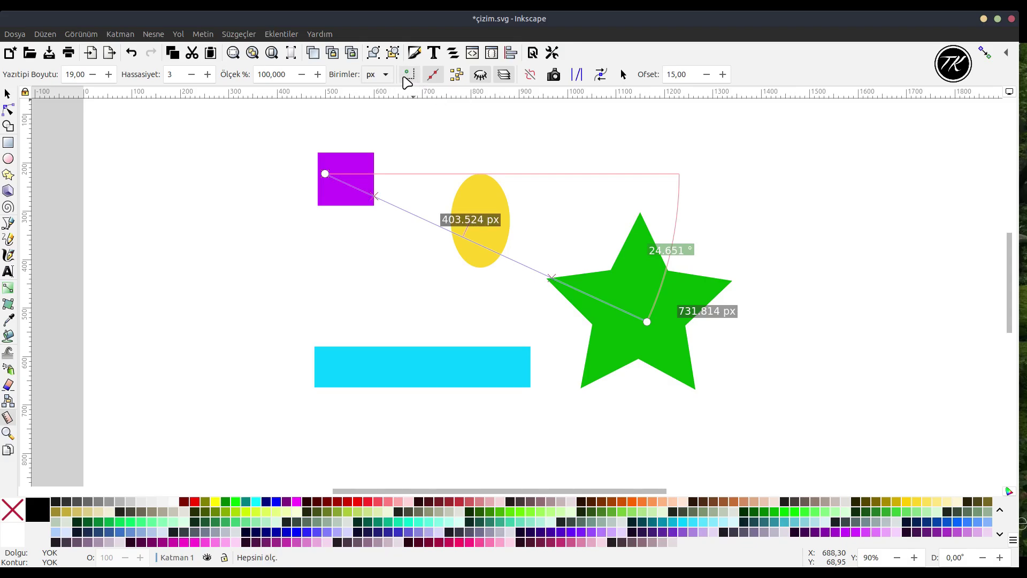
mouse_move(325, 175)
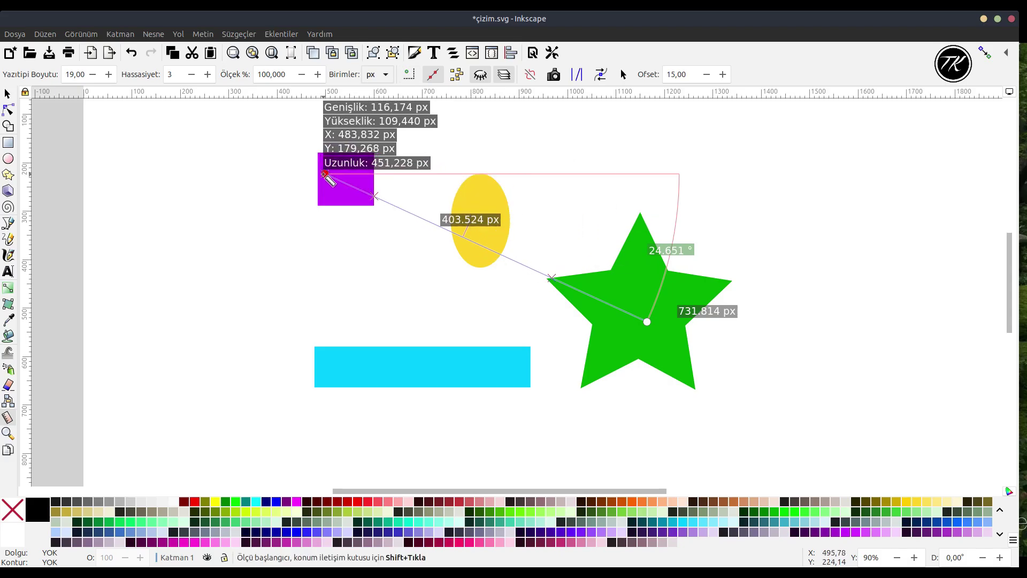
Step: Move the measure start into the square and include first and last segment lengths
drag(325, 173, 342, 177)
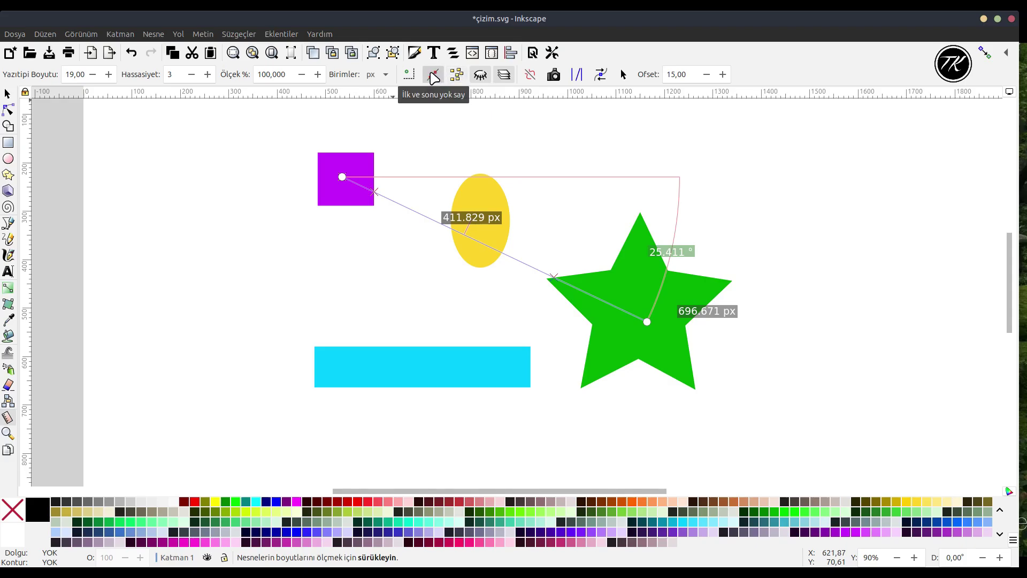
click(434, 77)
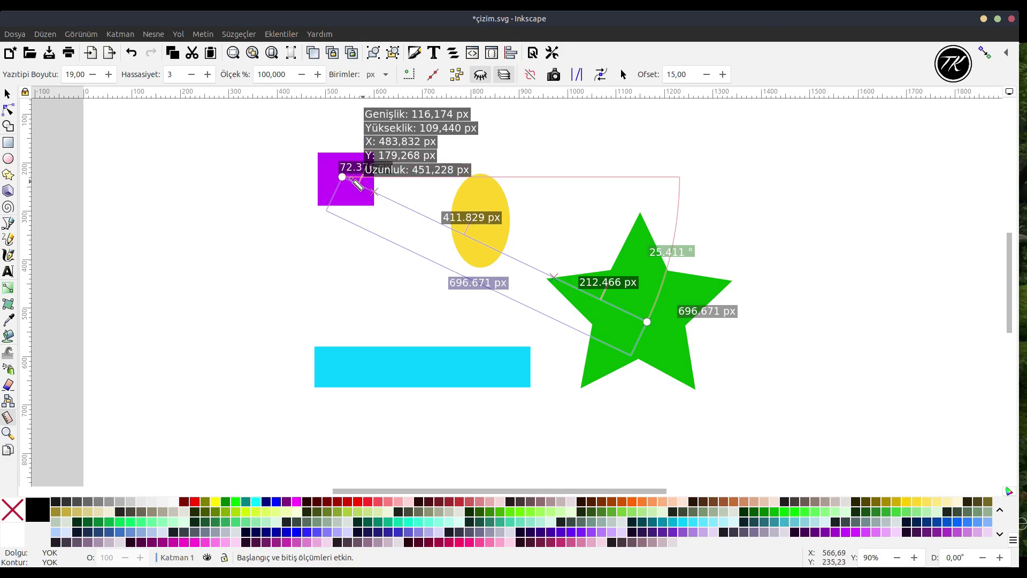
mouse_move(504, 74)
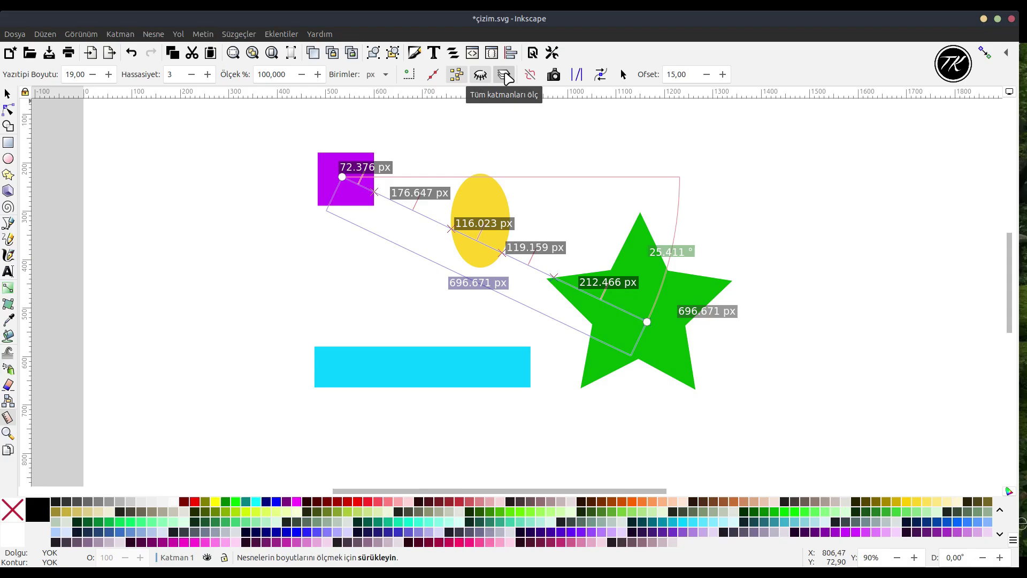
Step: Toggle all-layers measuring, reverse direction, and measure from the cyan bar into the star (687.511 px)
click(505, 78)
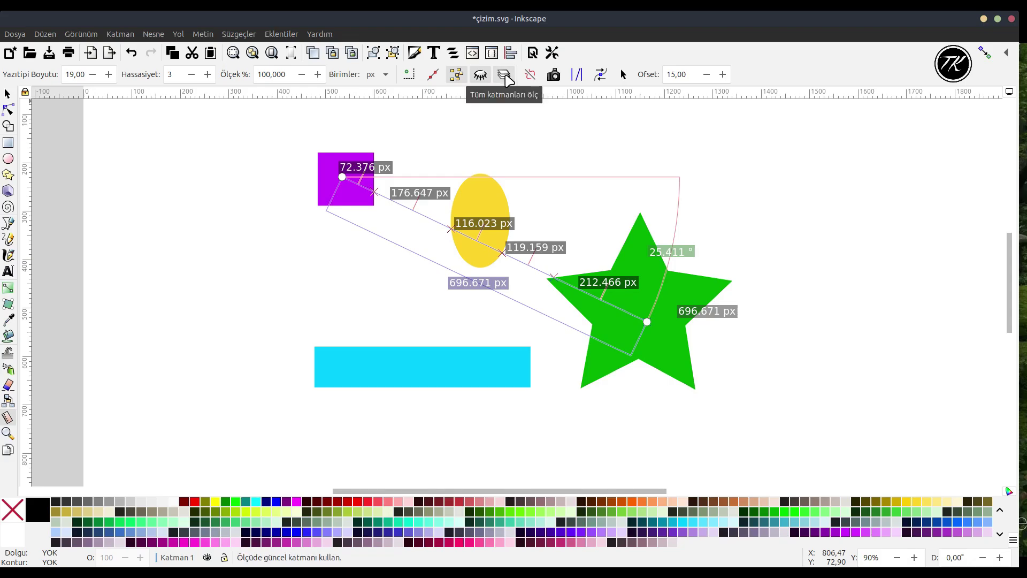
mouse_move(465, 231)
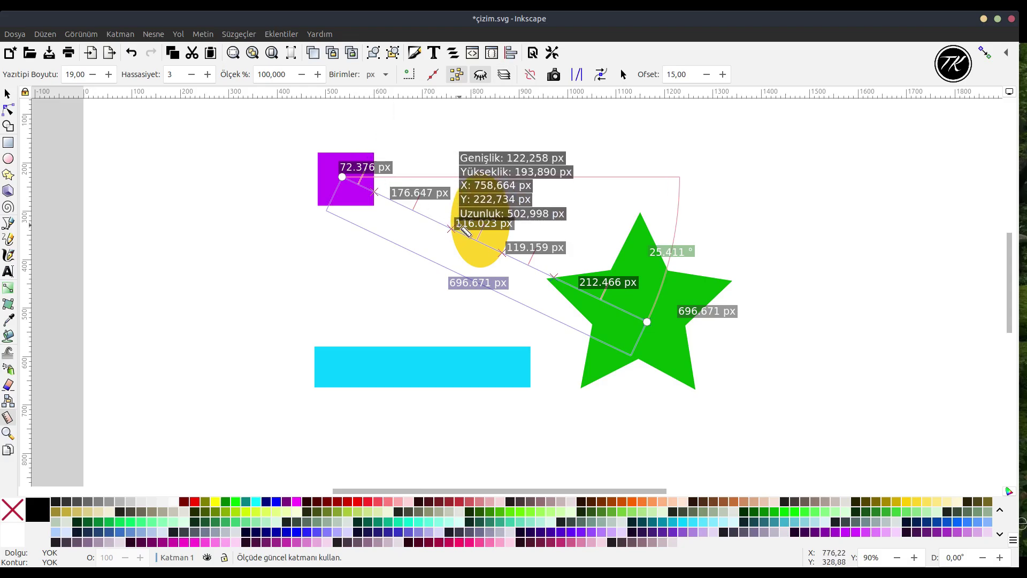
click(532, 76)
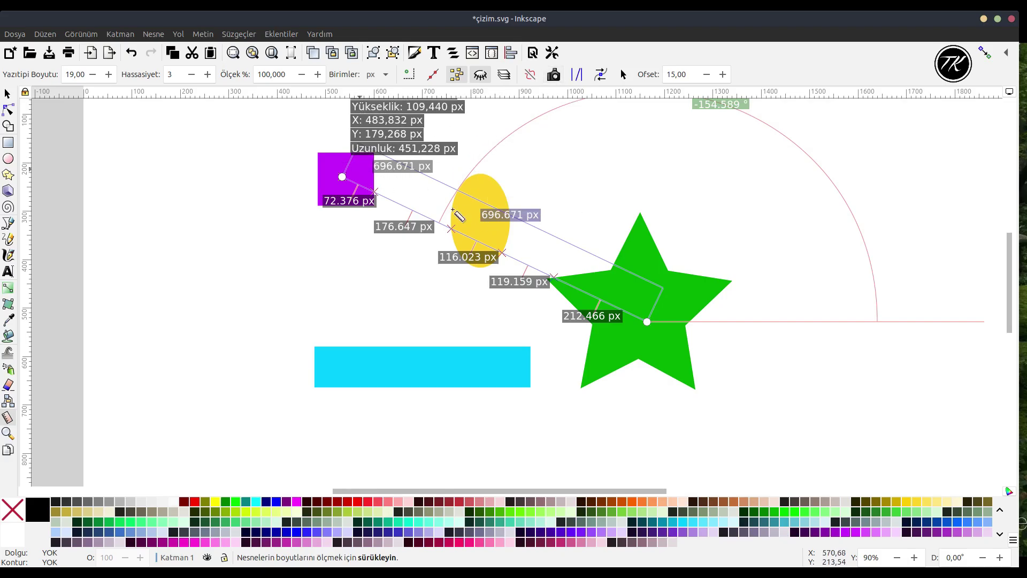
drag(335, 367, 668, 371)
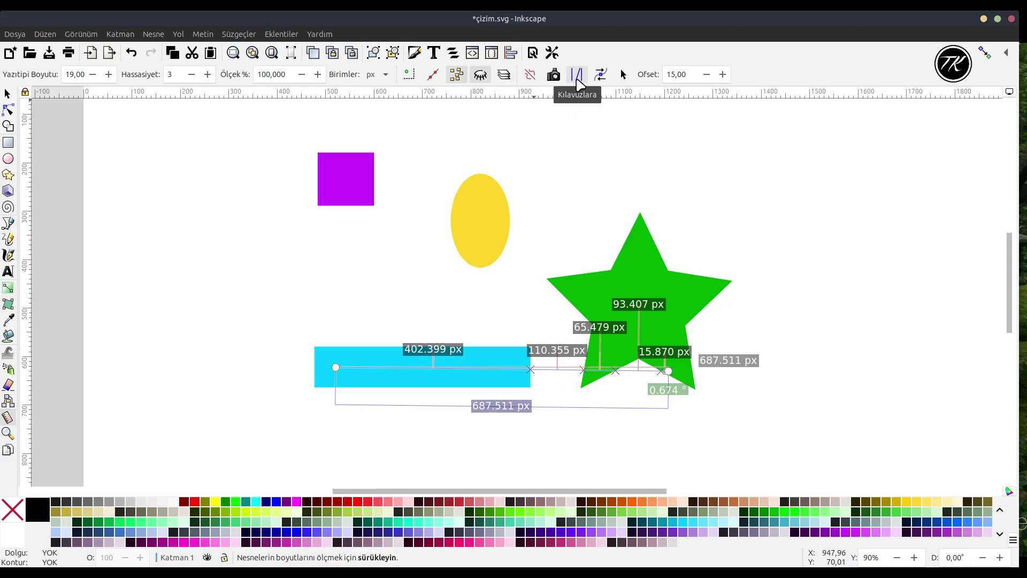
Step: Convert the 687.511 px measurement into a 30-object group and move it up-left above the cyan bar
click(577, 78)
mouse_move(423, 367)
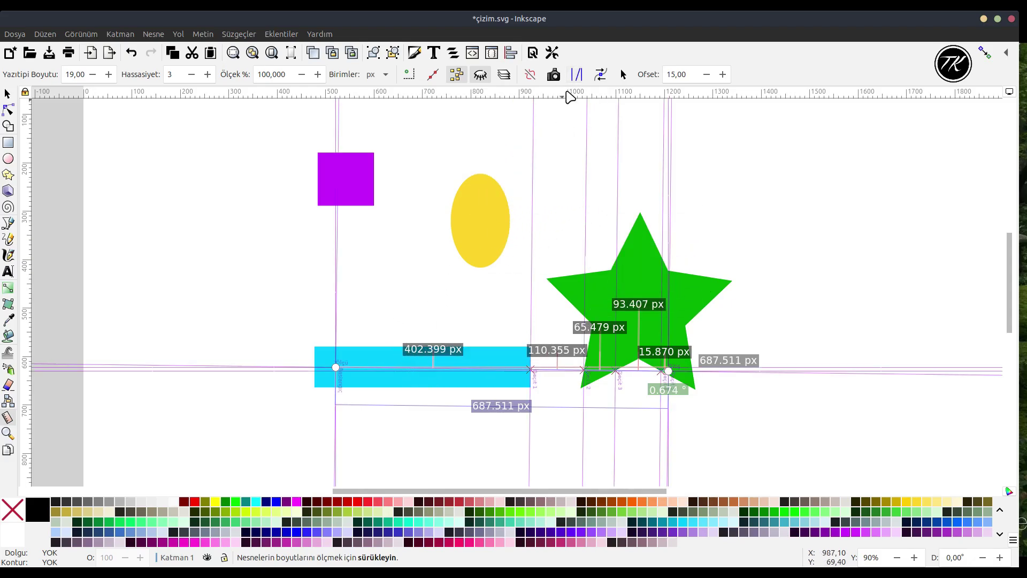
key(ctrl+z)
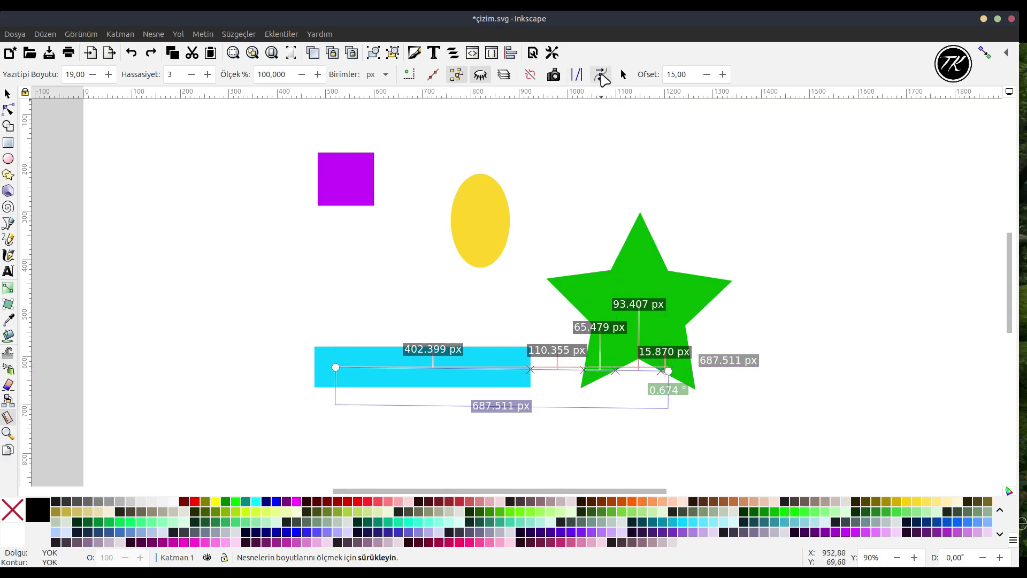
click(602, 77)
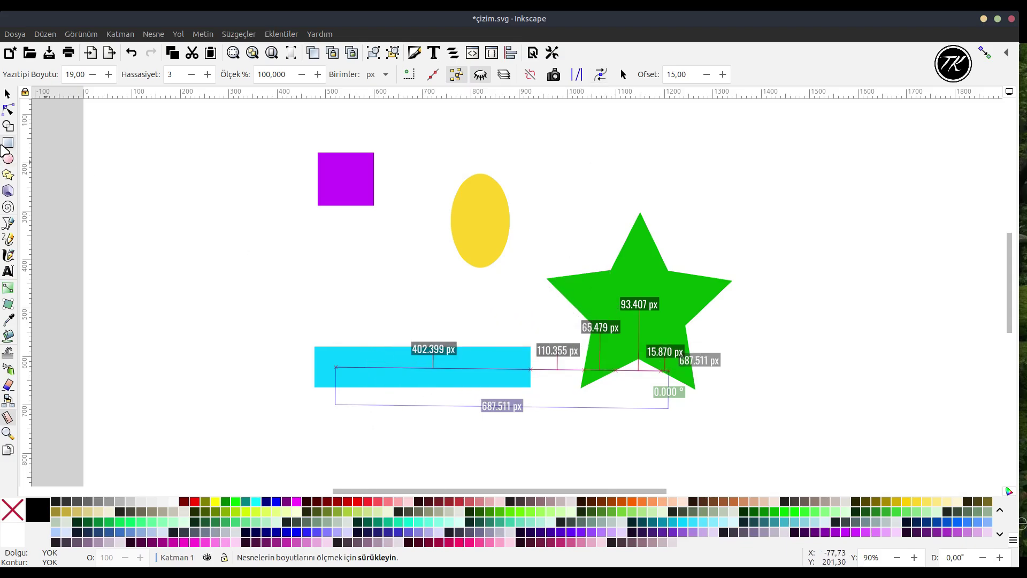
click(7, 94)
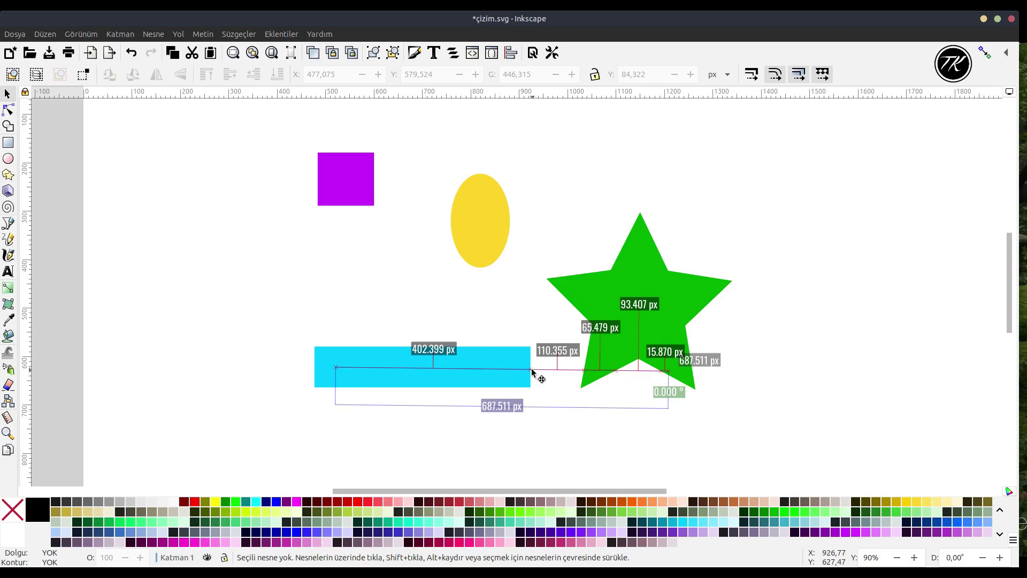
drag(532, 370, 253, 293)
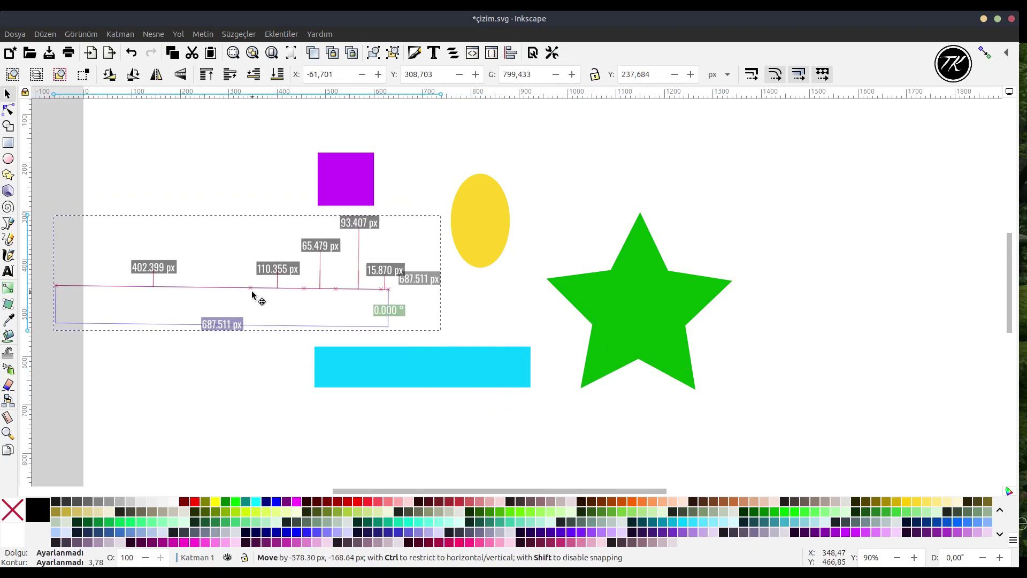
drag(252, 293, 248, 295)
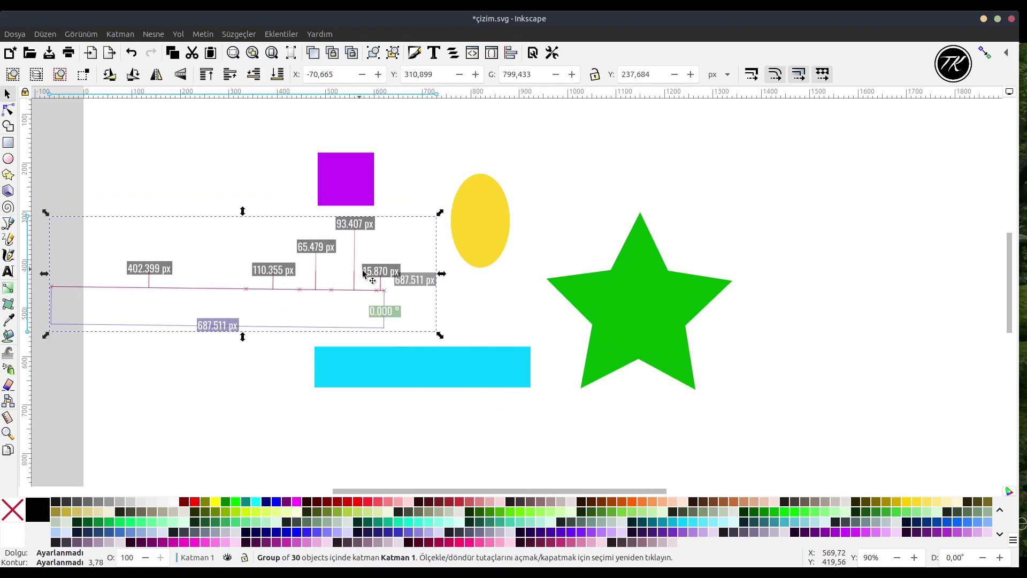
click(8, 418)
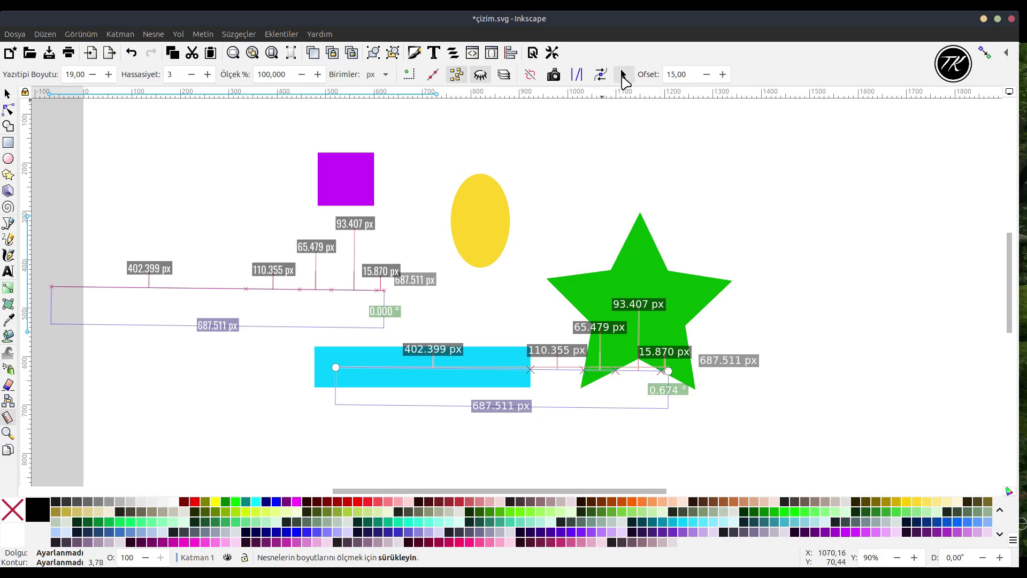
Step: Mark a 687.511px dimension line along the cyan bar and select it to inspect
click(624, 78)
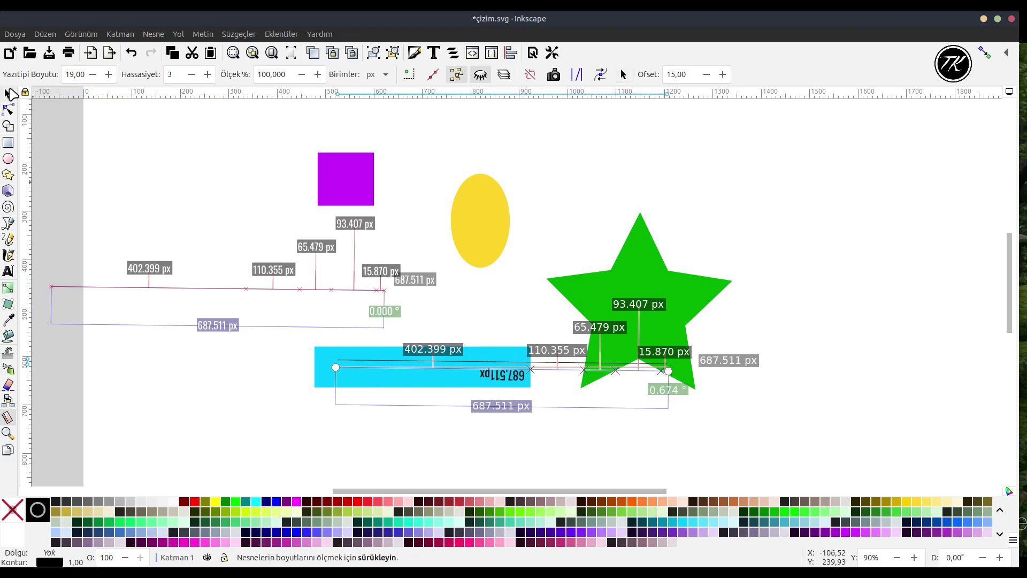
click(8, 93)
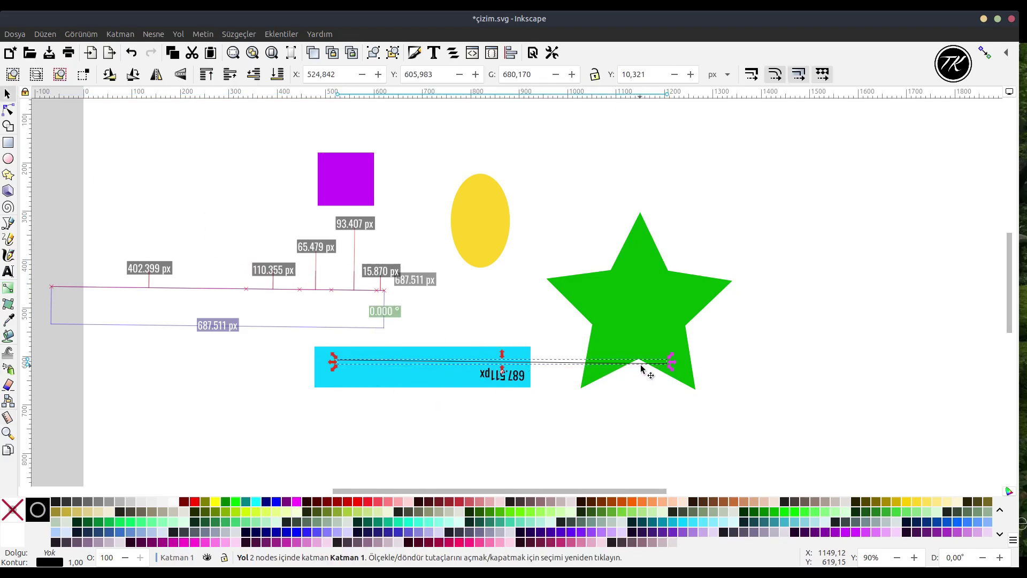